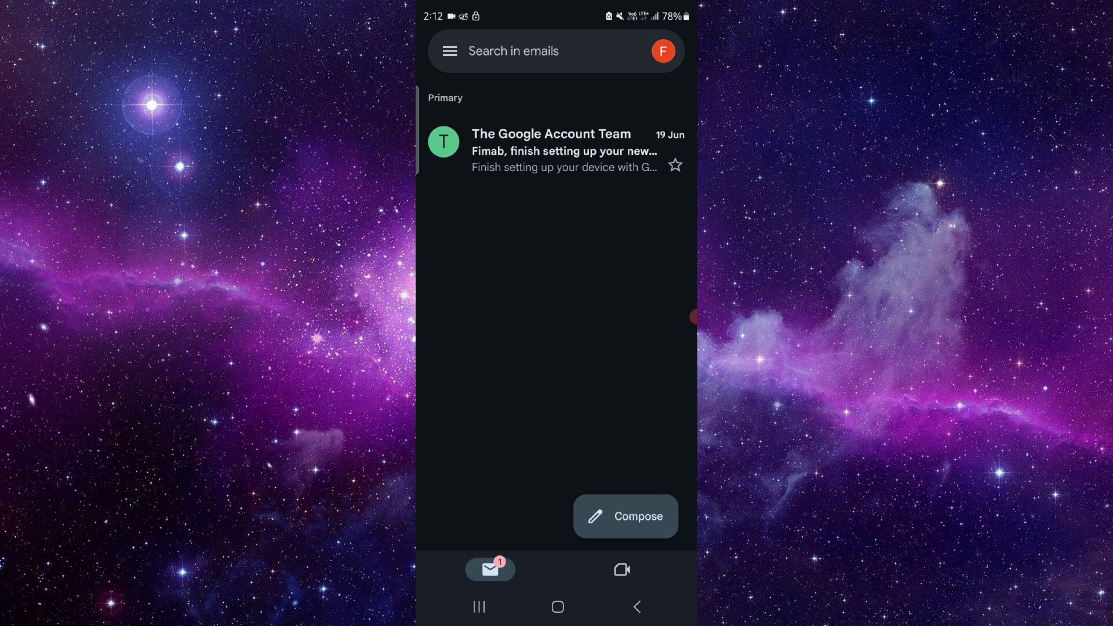
Open Gmail's App info page from its card in the recent apps overview
{"action": "left_click", "coordinate": [478, 606]}
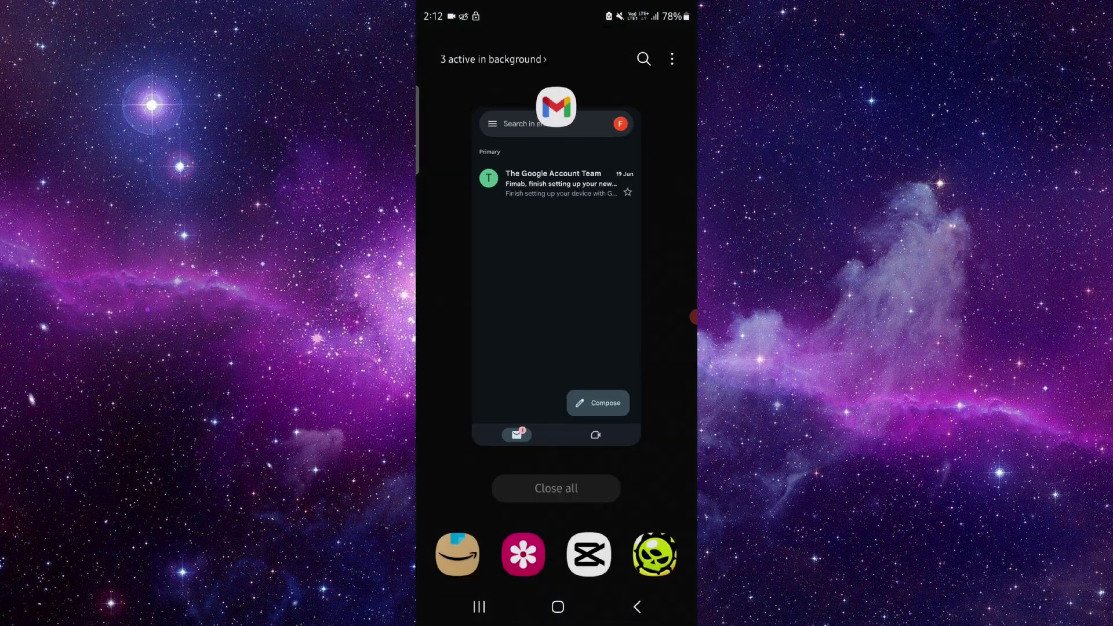
{"action": "left_click", "coordinate": [556, 106]}
{"action": "left_click", "coordinate": [510, 104]}
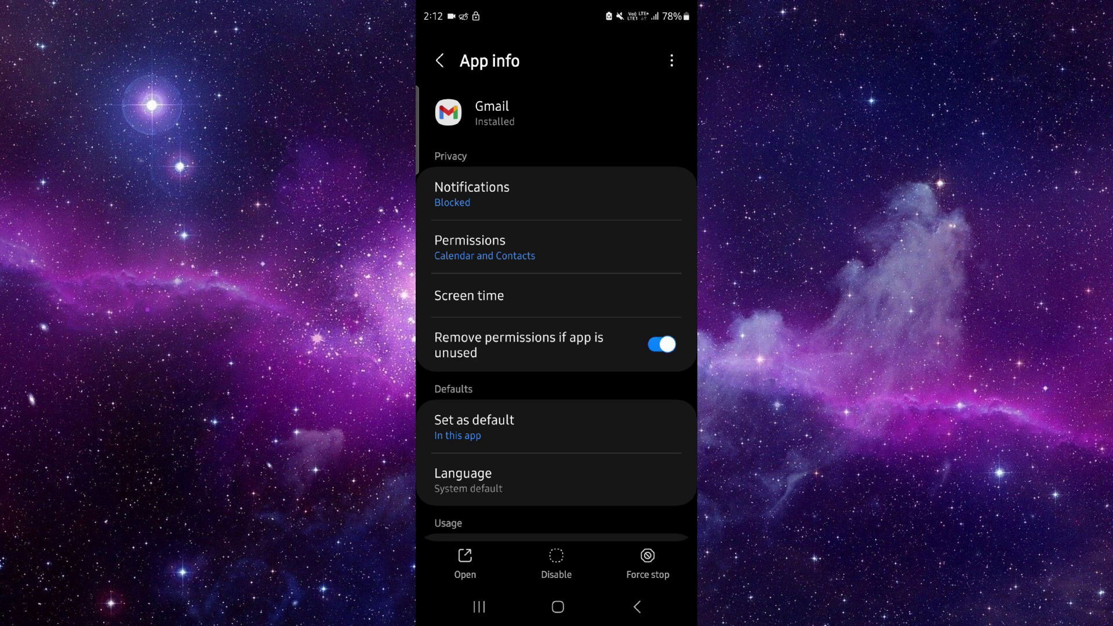
{"action": "scroll", "coordinate": [557, 348], "scroll_direction": "down", "scroll_amount": 3}
Check Gmail's language page, then view its storage: 2.23 MB cache, 324 MB total
{"action": "left_click", "coordinate": [556, 312]}
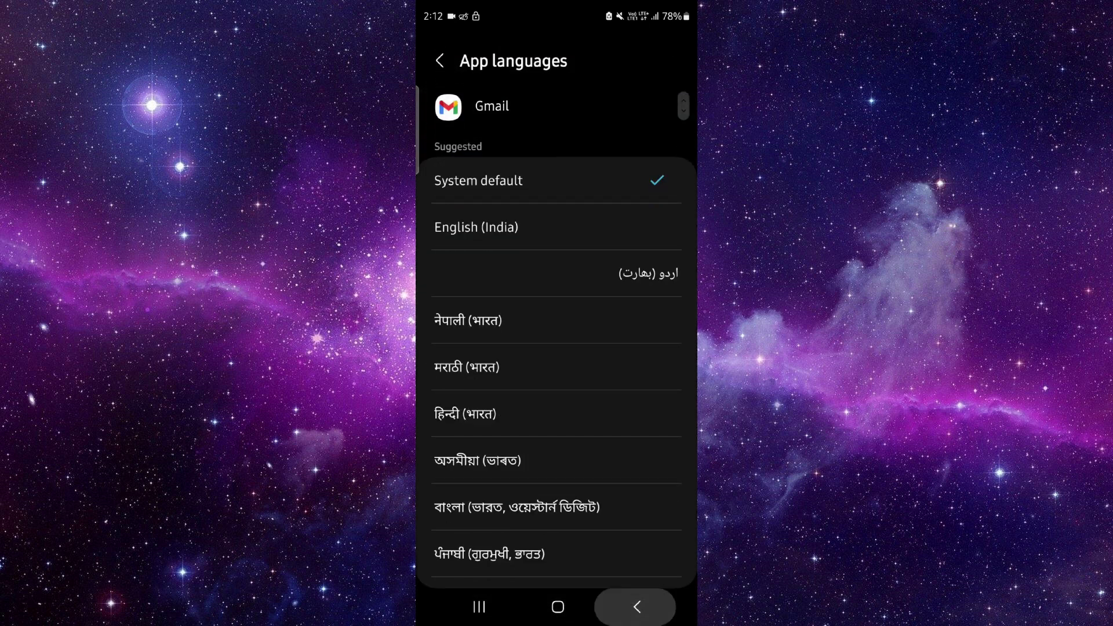
{"action": "left_click", "coordinate": [636, 606]}
{"action": "scroll", "coordinate": [556, 348], "scroll_direction": "down", "scroll_amount": 3}
{"action": "left_click", "coordinate": [557, 338]}
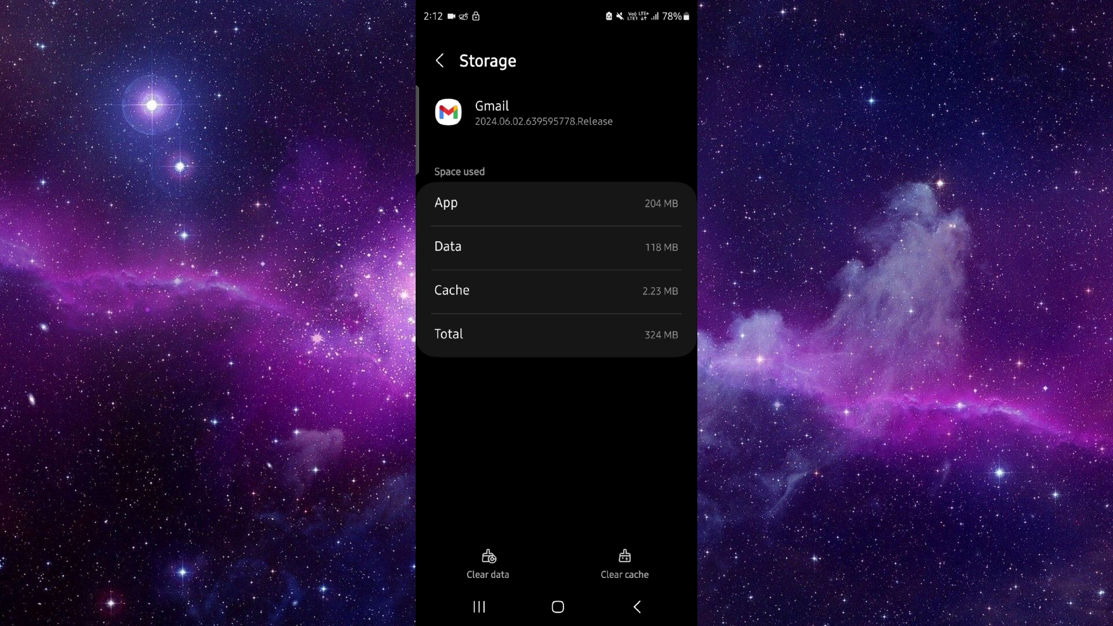
{"action": "left_click", "coordinate": [478, 606]}
{"action": "mouse_move", "coordinate": [626, 279]}
{"action": "left_mouse_down"}
{"action": "mouse_move", "coordinate": [487, 278]}
{"action": "mouse_move", "coordinate": [626, 279]}
{"action": "left_mouse_up"}
Reopen Gmail from its Recents card to the Primary inbox with the Google Account Team email
{"action": "left_click", "coordinate": [547, 278]}
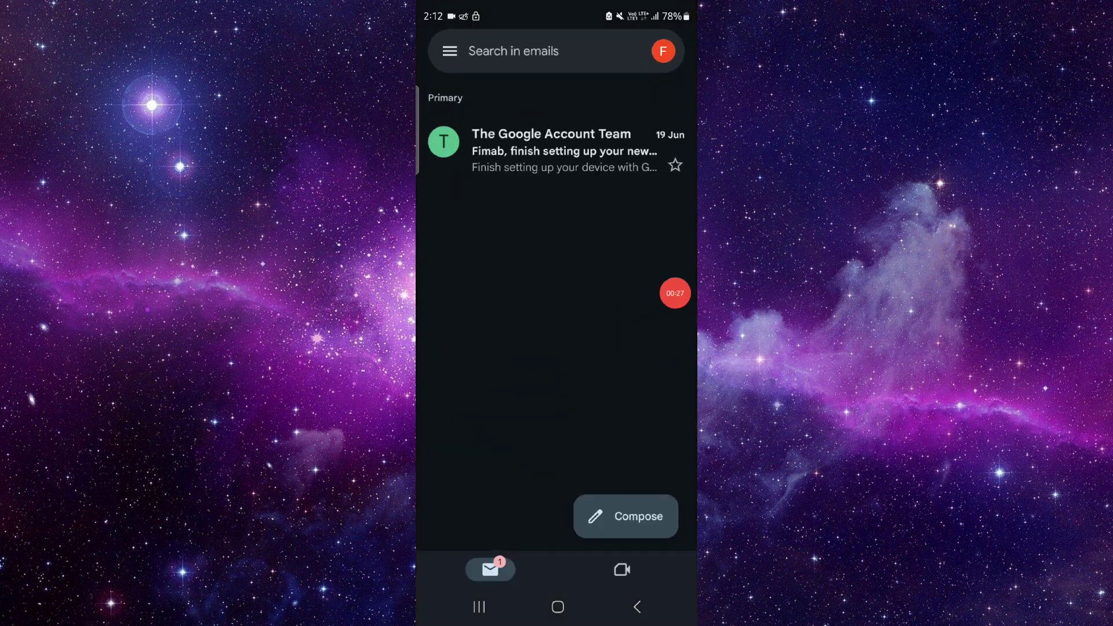
{"action": "left_click_drag", "start_coordinate": [680, 281], "coordinate": [680, 317]}
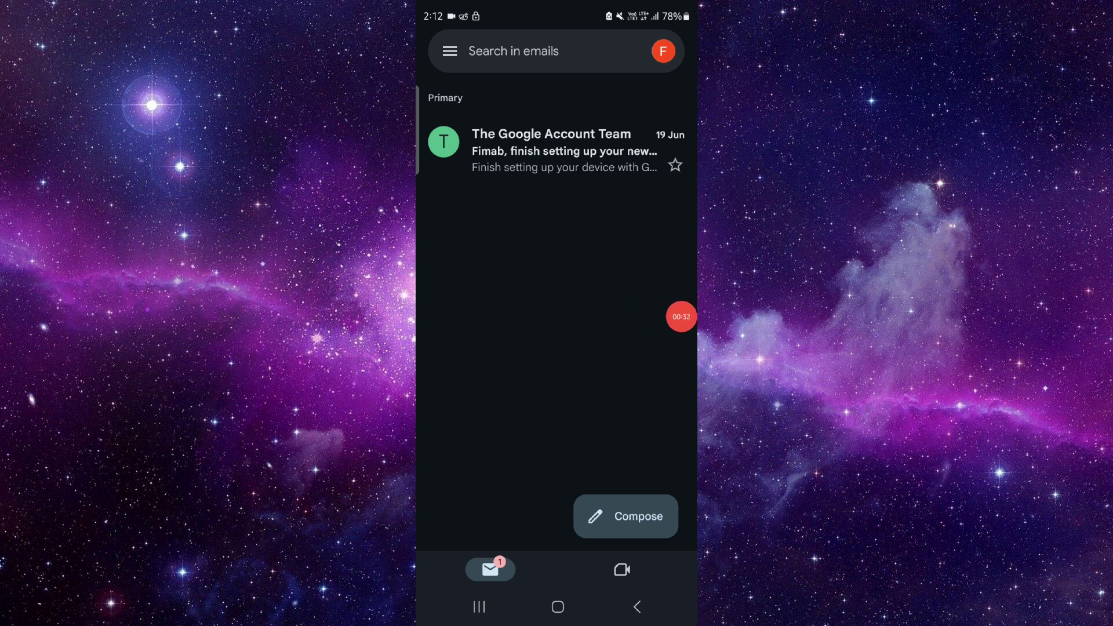
{"action": "mouse_move", "coordinate": [681, 317]}
{"action": "left_mouse_down"}
{"action": "mouse_move", "coordinate": [659, 318]}
{"action": "mouse_move", "coordinate": [681, 285]}
{"action": "mouse_move", "coordinate": [680, 313]}
{"action": "left_mouse_up"}
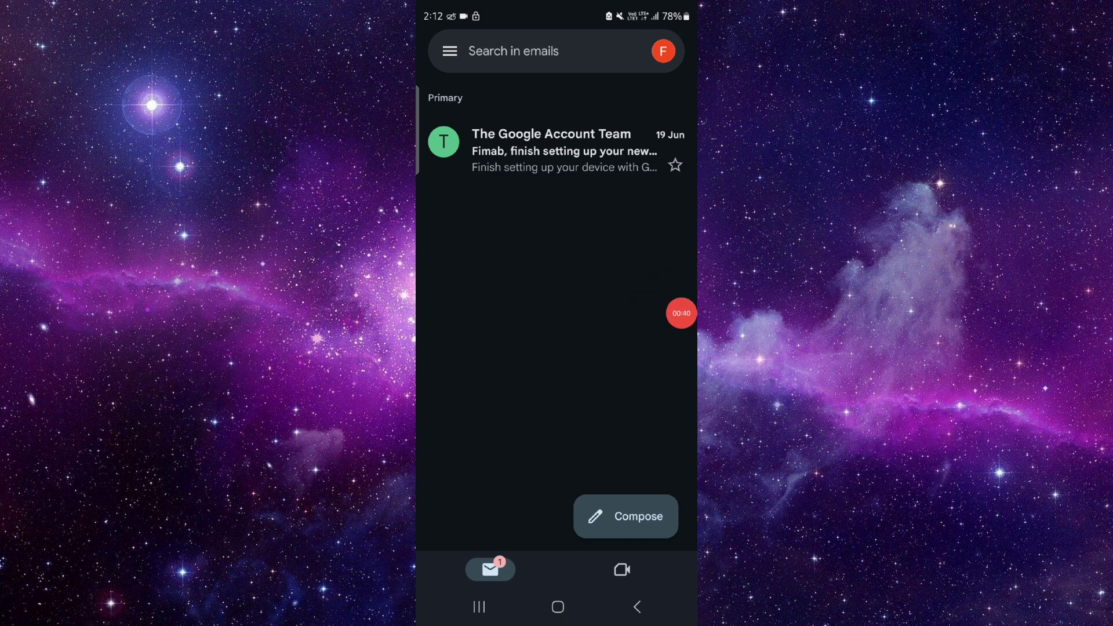